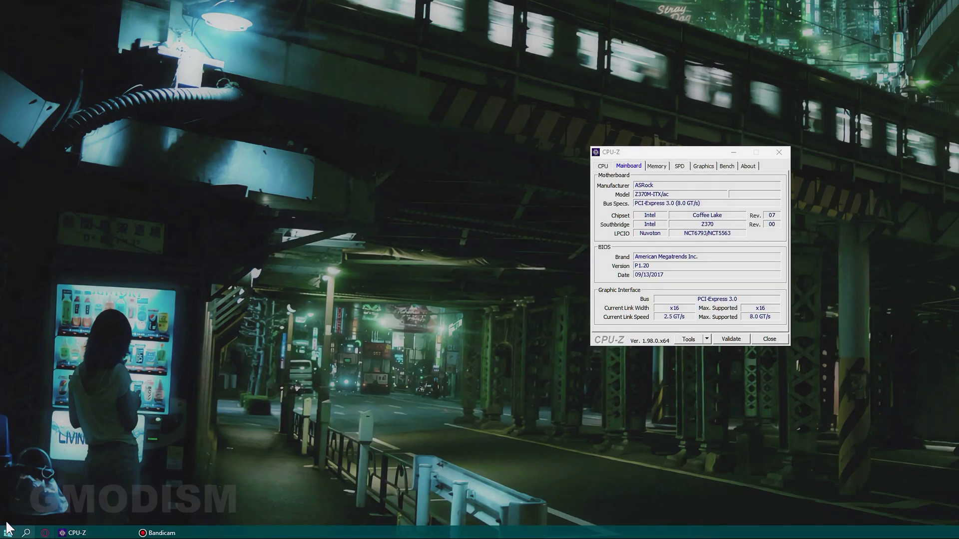
Step: Run the wmic baseboard query in an admin PowerShell, confirming an ASRock Z370M-ITX/ac board
{"action": "right_click", "coordinate": [6, 535]}
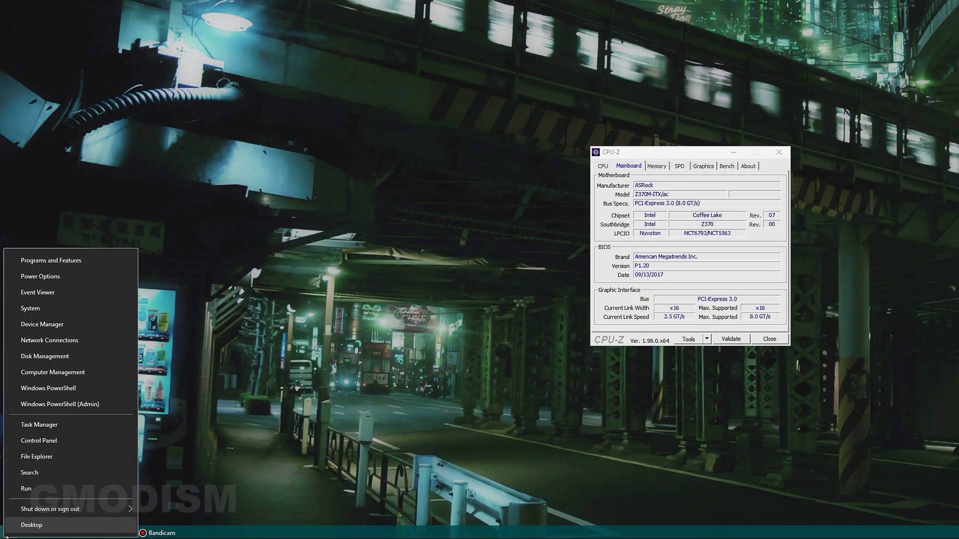
{"action": "mouse_move", "coordinate": [40, 514]}
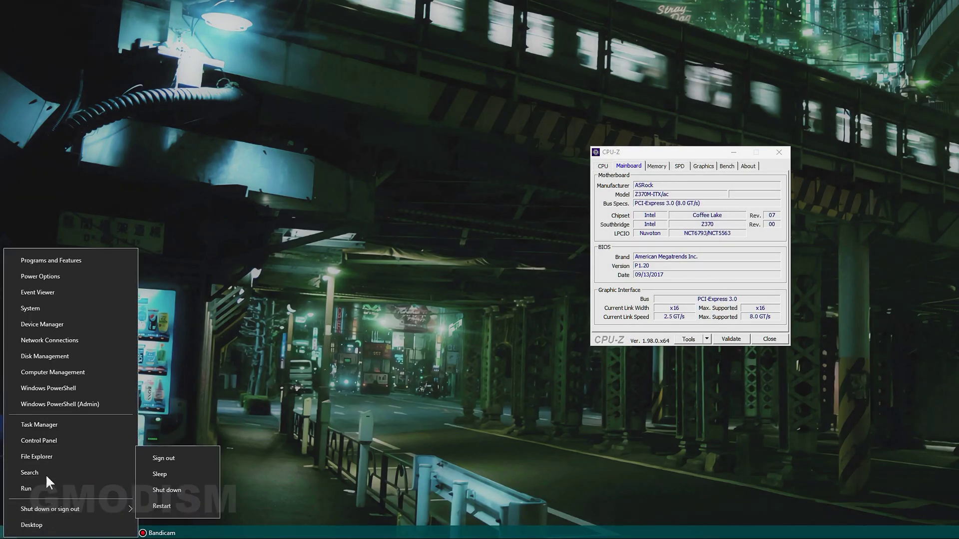
{"action": "left_click", "coordinate": [76, 391]}
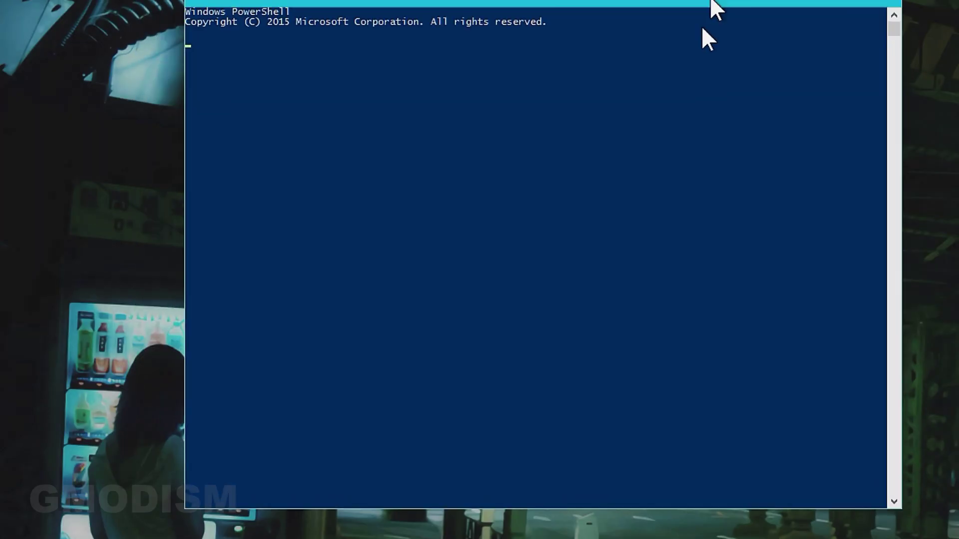
{"action": "type", "text": "wmic baseboard get product,manufacturer,version,serialnumber"}
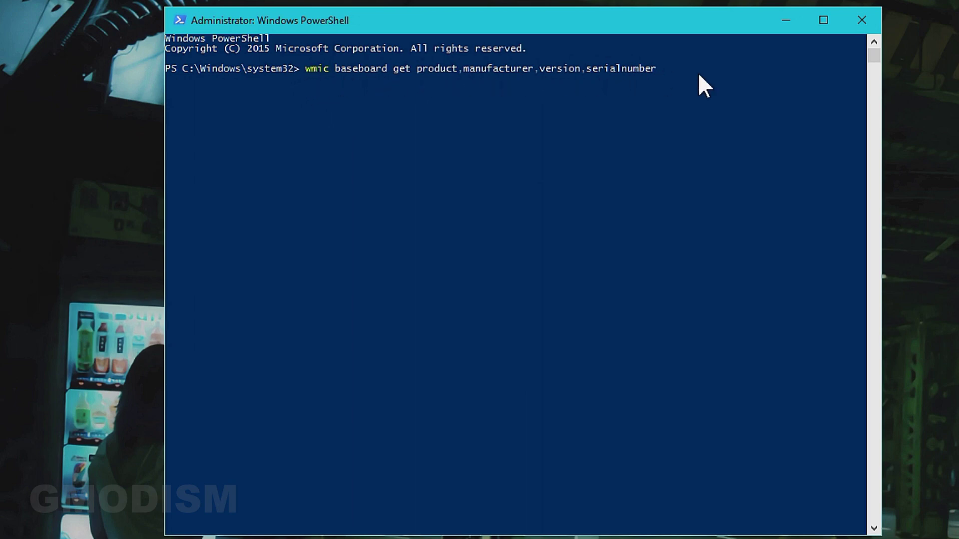
{"action": "key", "text": "Return"}
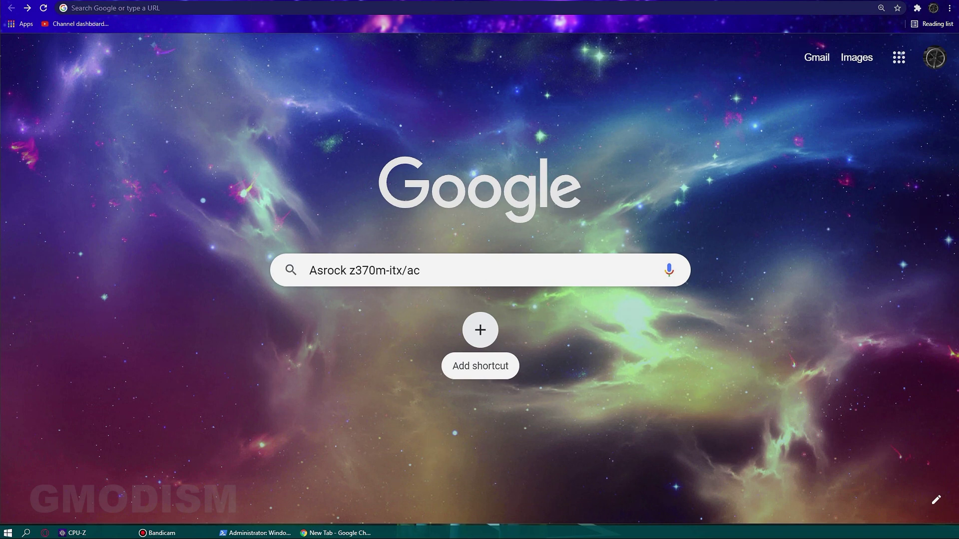
Step: Bring CPU-Z forward, move it down-left, and raise the PowerShell window
{"action": "left_click", "coordinate": [75, 533]}
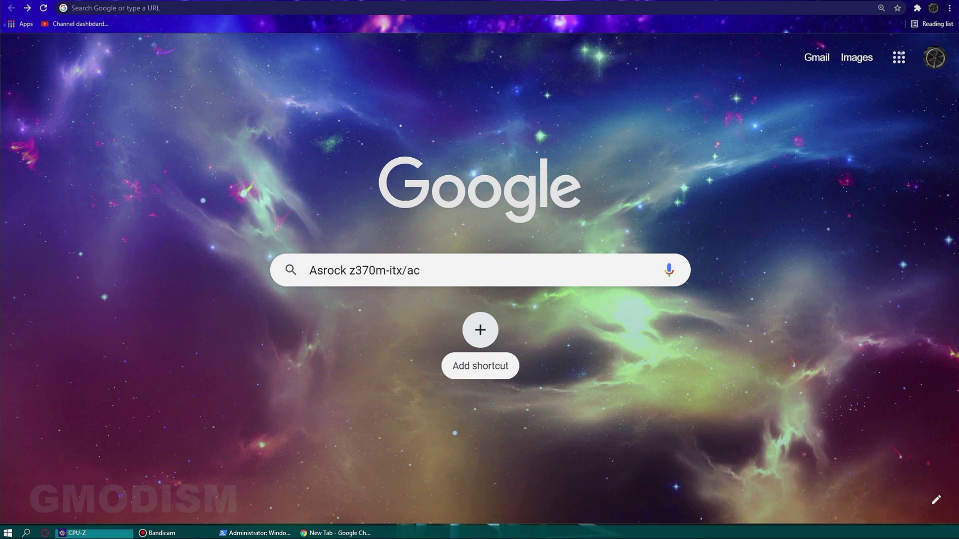
{"action": "left_click_drag", "start_coordinate": [728, 224], "coordinate": [653, 307]}
{"action": "left_click", "coordinate": [257, 533]}
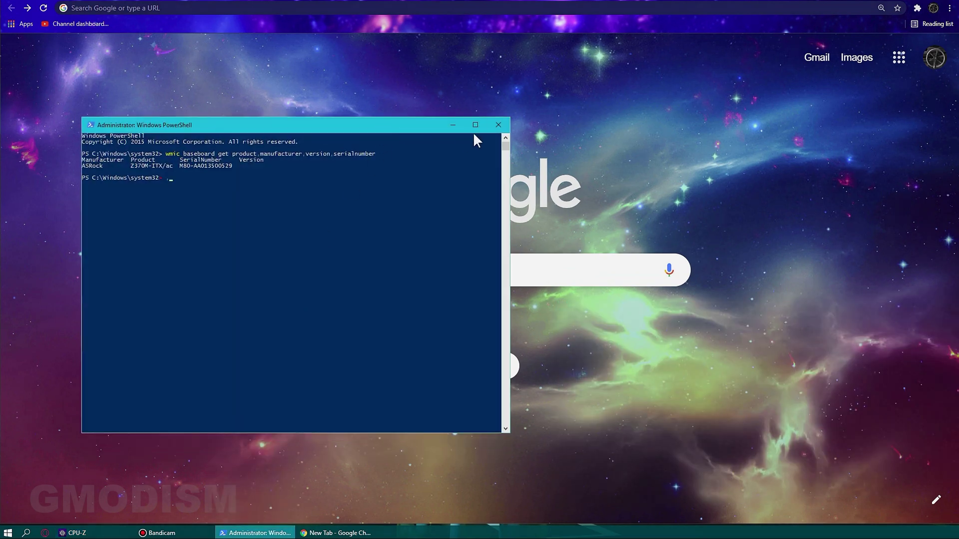
Step: Search Google for 'Asrock z370m-itx/ac chipset drivers'
{"action": "left_click", "coordinate": [452, 125]}
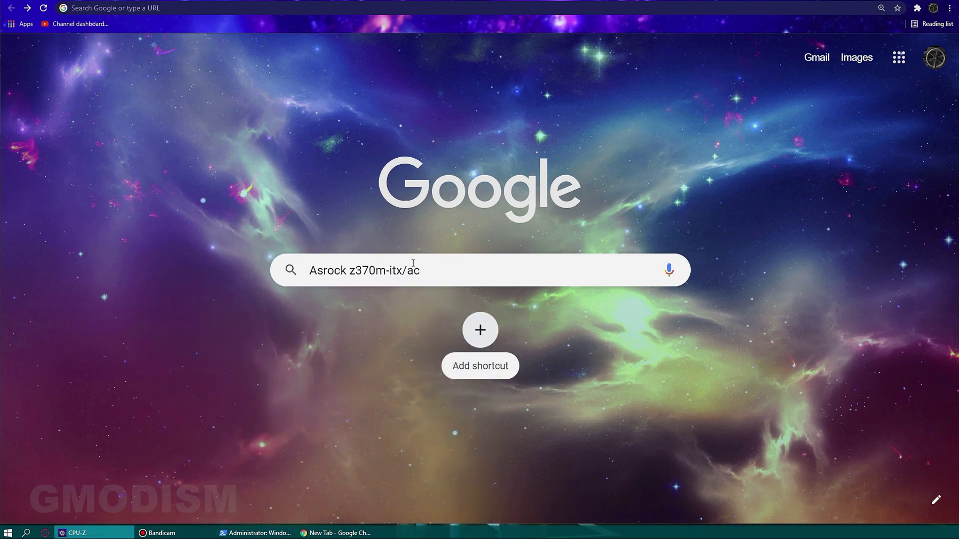
{"action": "left_click", "coordinate": [460, 274]}
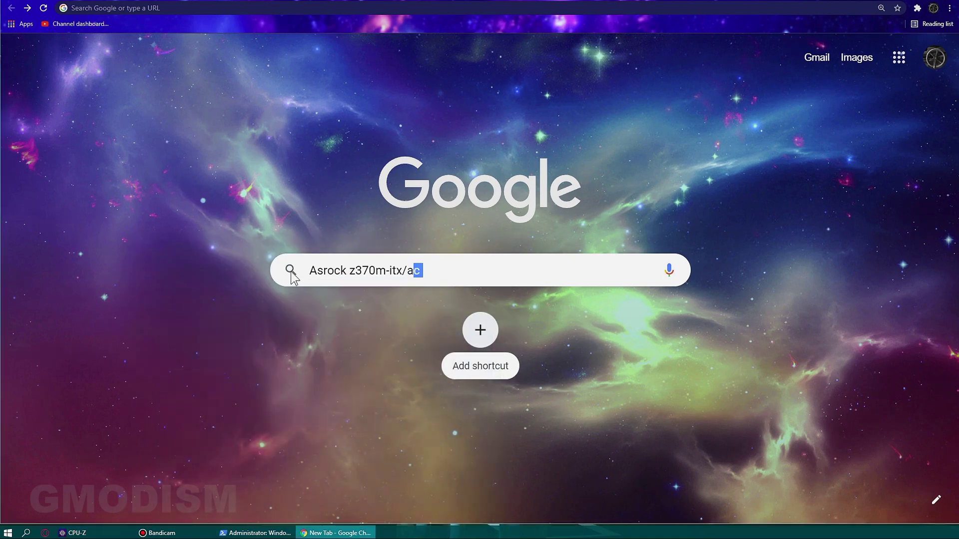
{"action": "type", "text": "c ch"}
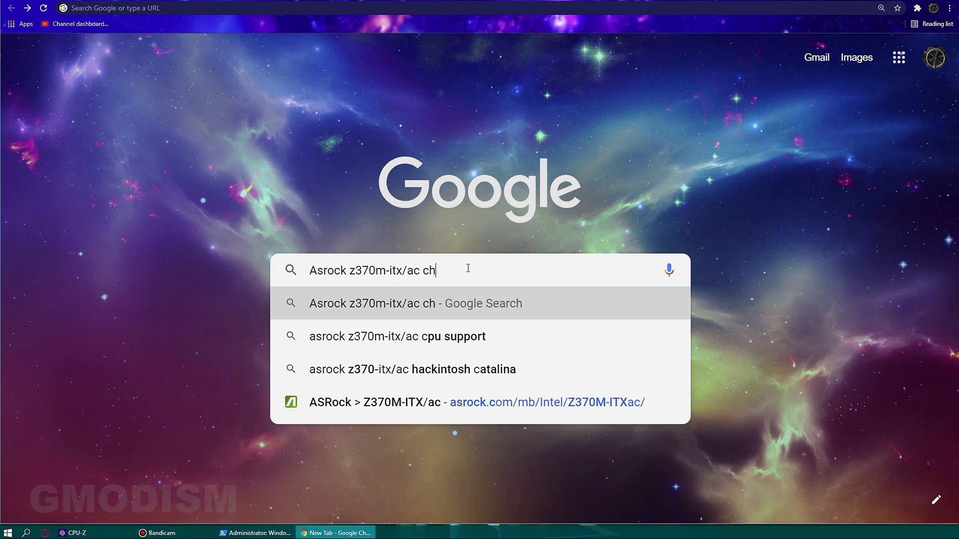
{"action": "type", "text": "ipset dri"}
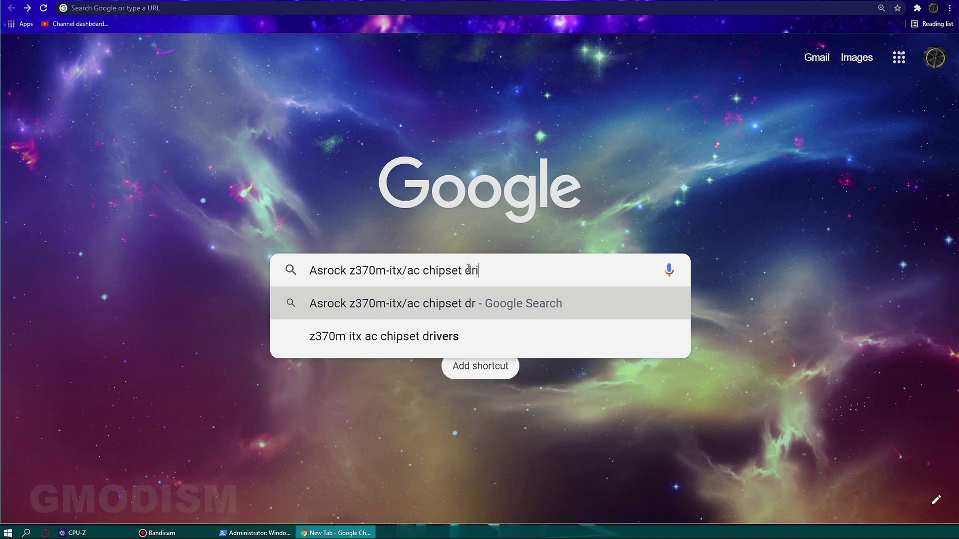
{"action": "type", "text": "vers"}
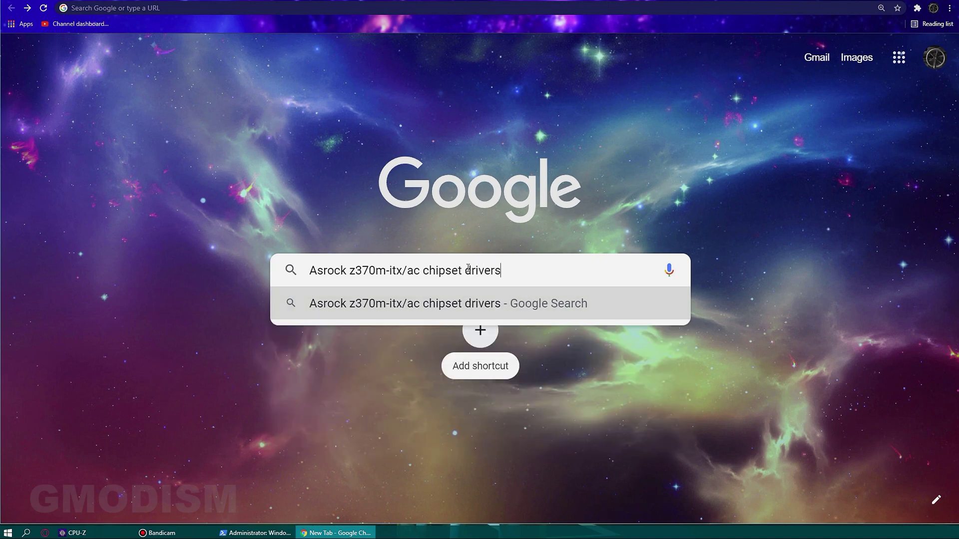
{"action": "key", "text": "Return"}
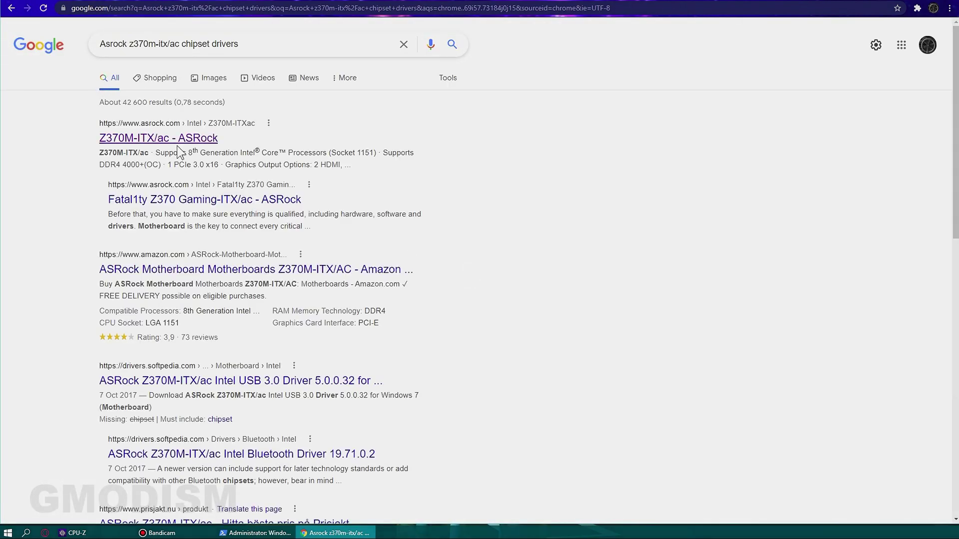
Step: Open ASRock's Z370M-ITX/ac page, go to Support > Download, and open the OS list
{"action": "left_click", "coordinate": [168, 139]}
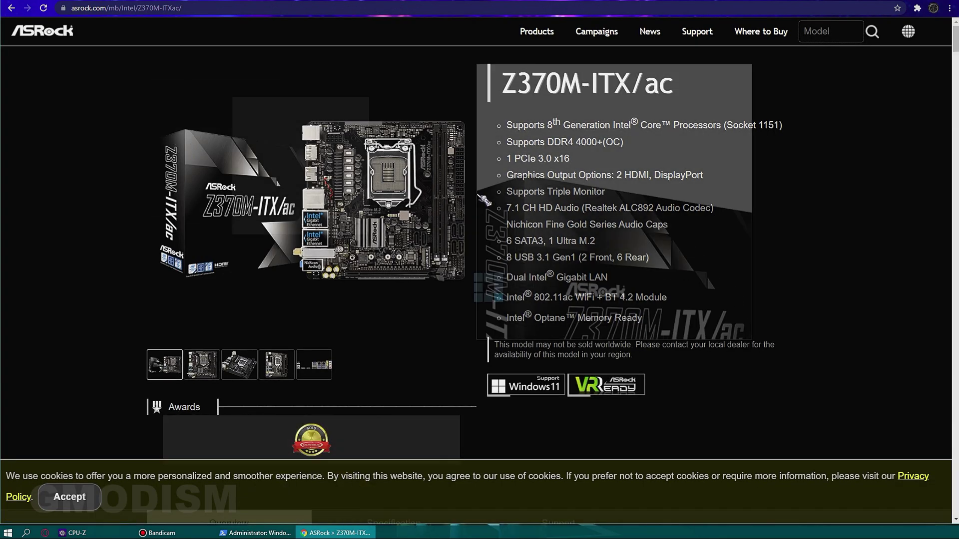
{"action": "scroll", "coordinate": [687, 263], "scroll_direction": "down", "scroll_amount": 1}
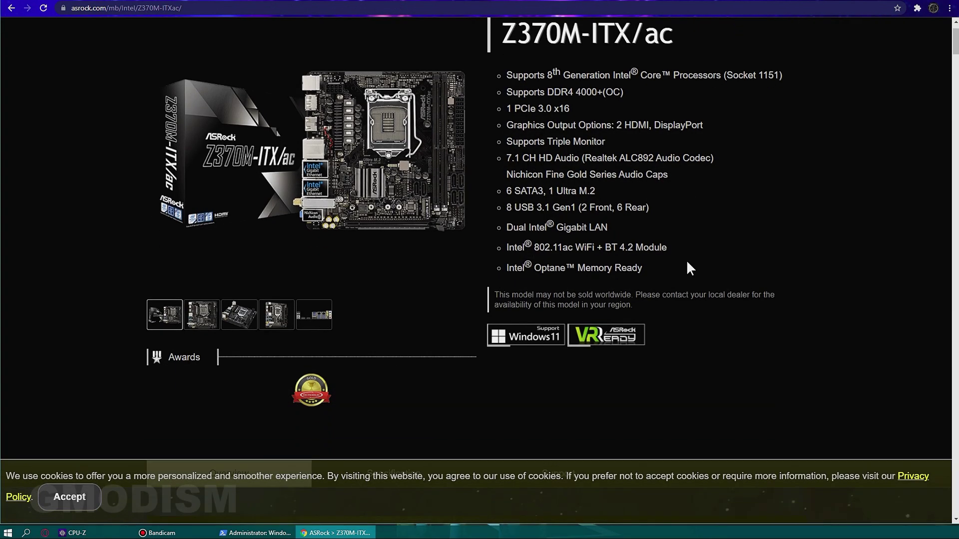
{"action": "scroll", "coordinate": [687, 262], "scroll_direction": "down", "scroll_amount": 2}
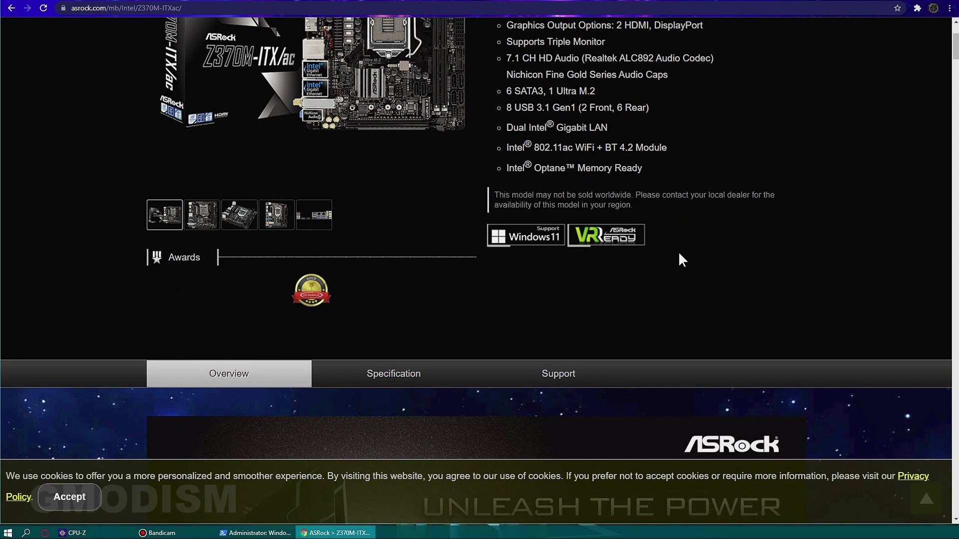
{"action": "scroll", "coordinate": [679, 253], "scroll_direction": "up", "scroll_amount": 3}
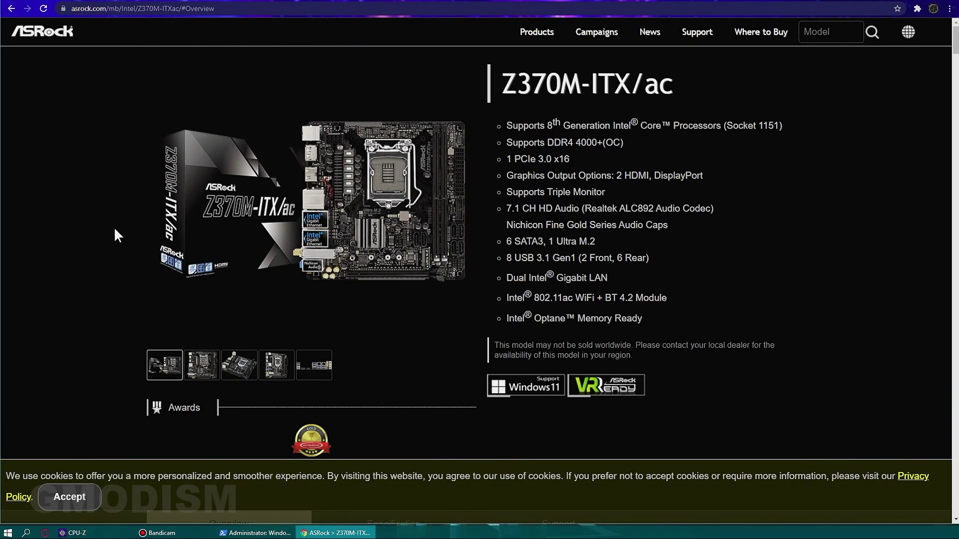
{"action": "scroll", "coordinate": [115, 232], "scroll_direction": "down", "scroll_amount": 7}
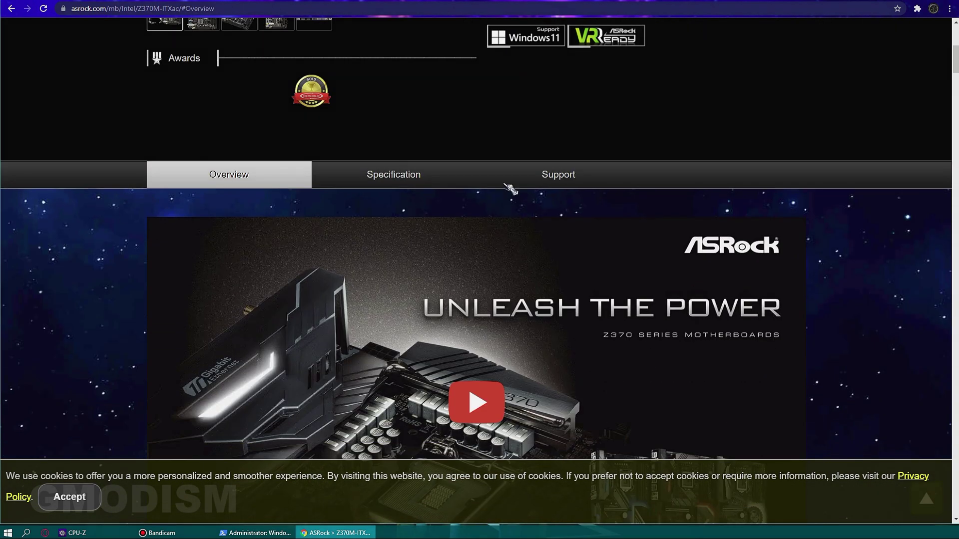
{"action": "left_click", "coordinate": [554, 175]}
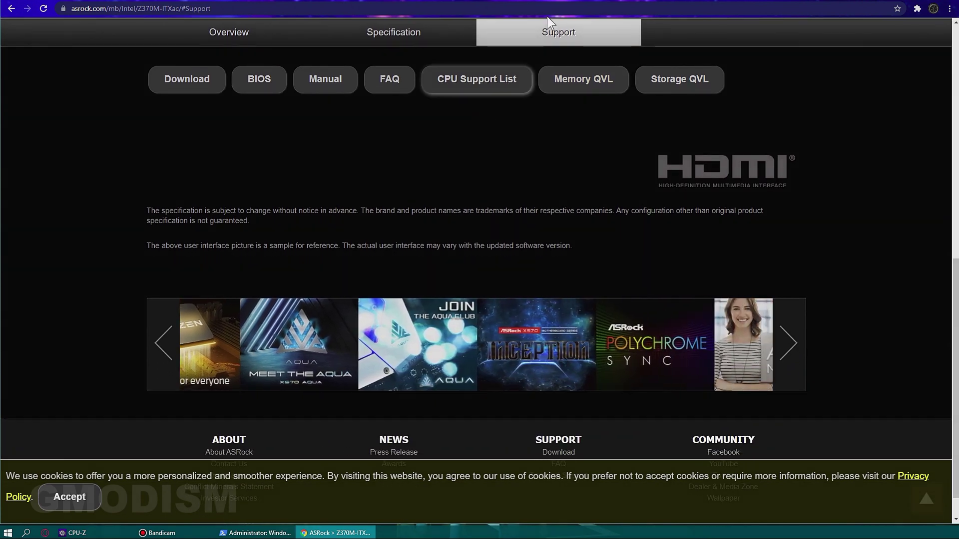
{"action": "left_click", "coordinate": [200, 86]}
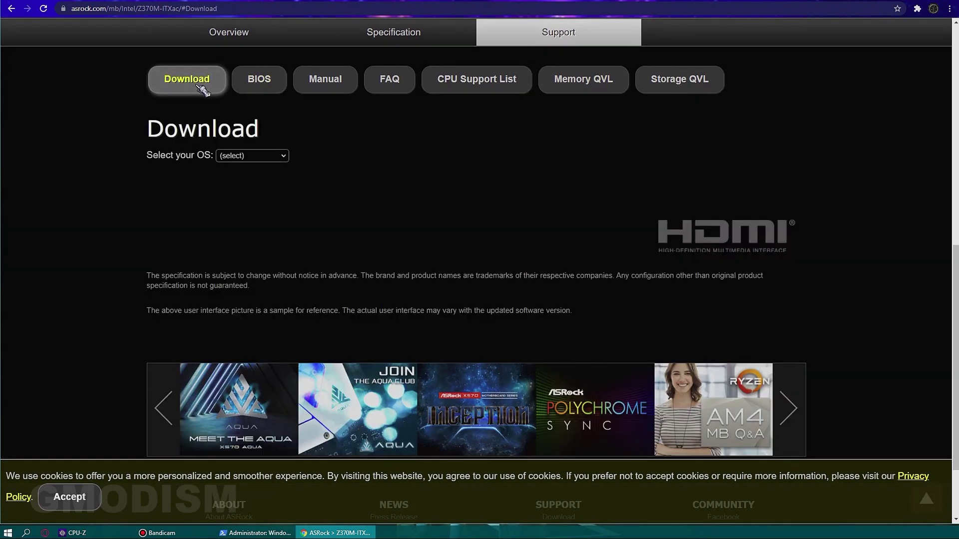
{"action": "left_click", "coordinate": [238, 159]}
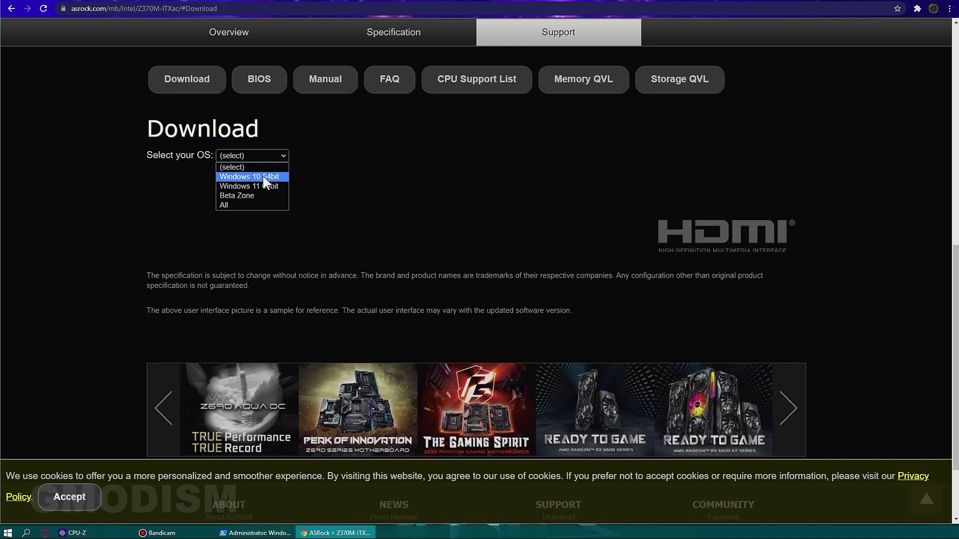
Step: List the Windows 10 64bit drivers, accept cookies, and centre the chipset installer window
{"action": "left_click", "coordinate": [262, 177]}
{"action": "scroll", "coordinate": [70, 192], "scroll_direction": "down", "scroll_amount": 2}
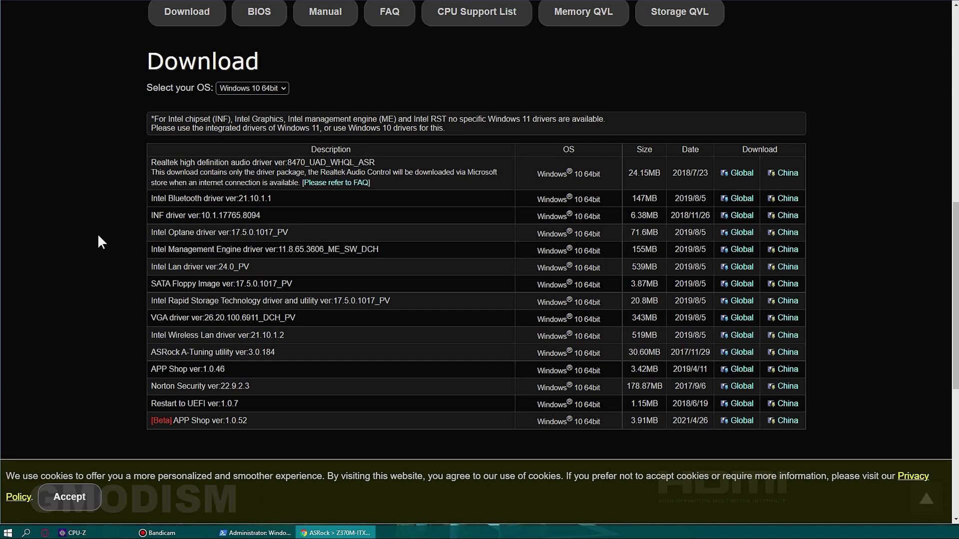
{"action": "scroll", "coordinate": [148, 250], "scroll_direction": "down", "scroll_amount": 1}
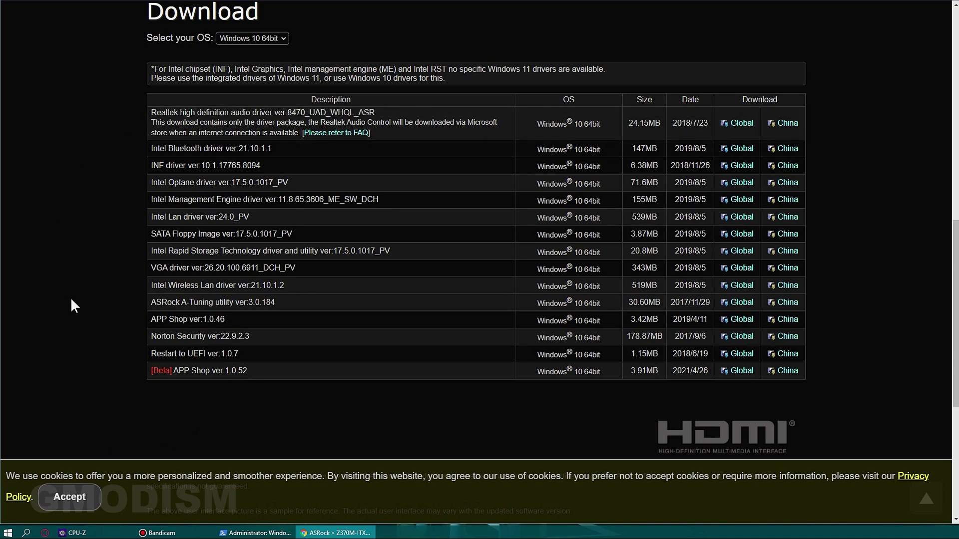
{"action": "left_click", "coordinate": [70, 496]}
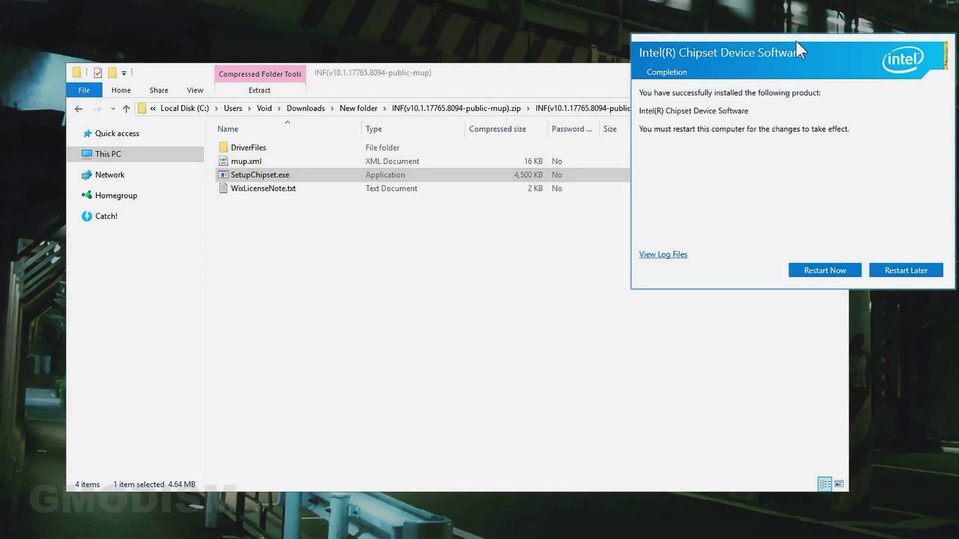
{"action": "left_click_drag", "start_coordinate": [796, 43], "coordinate": [513, 154]}
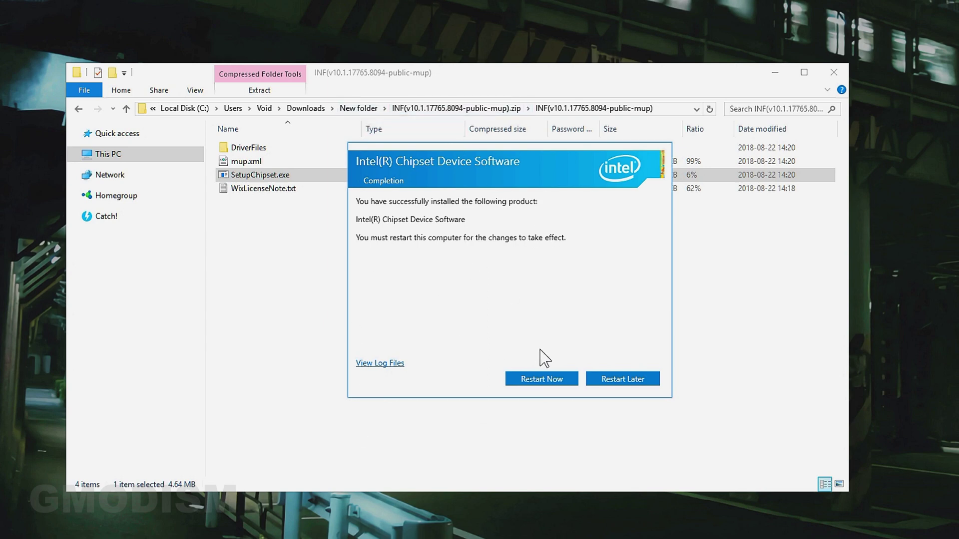
Step: Finish the chipset install without restarting and extract the Intel LAN driver archive
{"action": "left_click", "coordinate": [616, 381]}
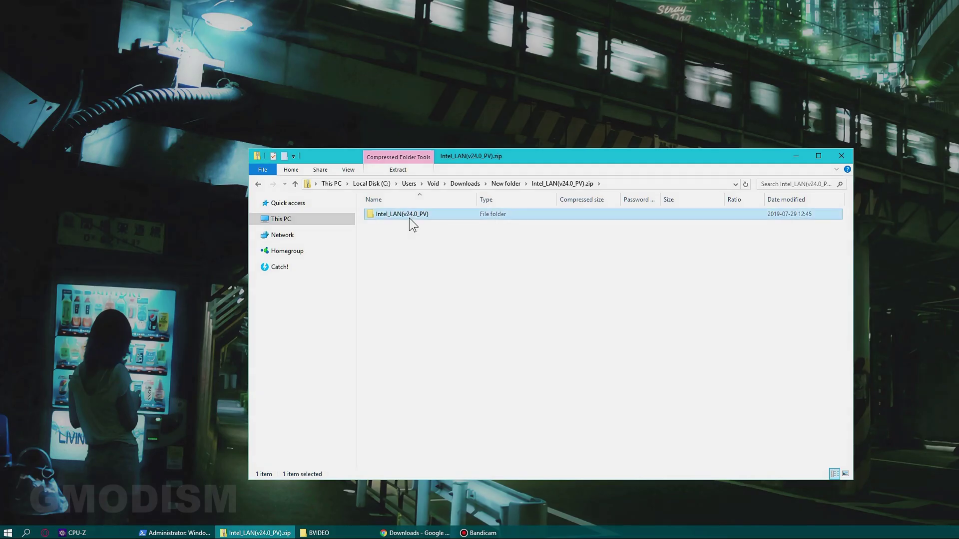
{"action": "double_click", "coordinate": [409, 218]}
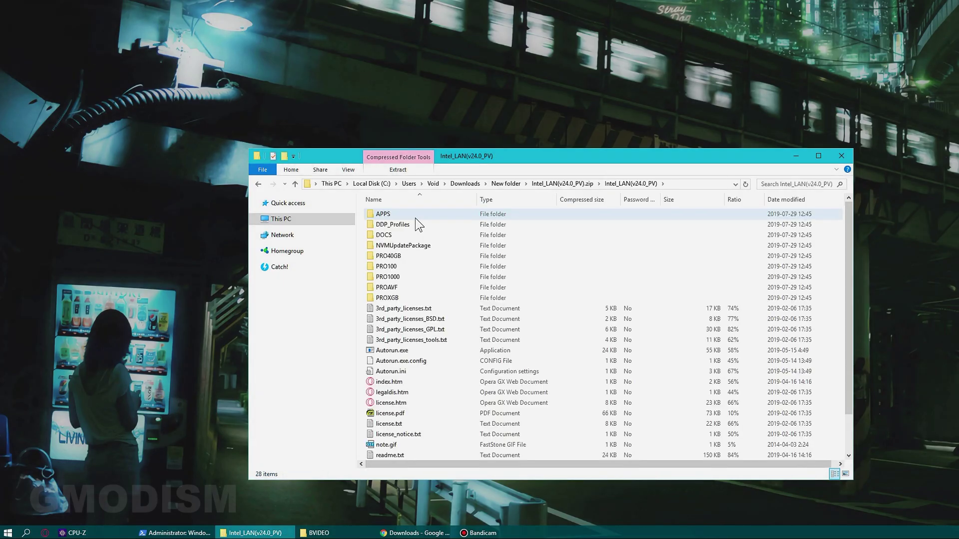
{"action": "double_click", "coordinate": [406, 350]}
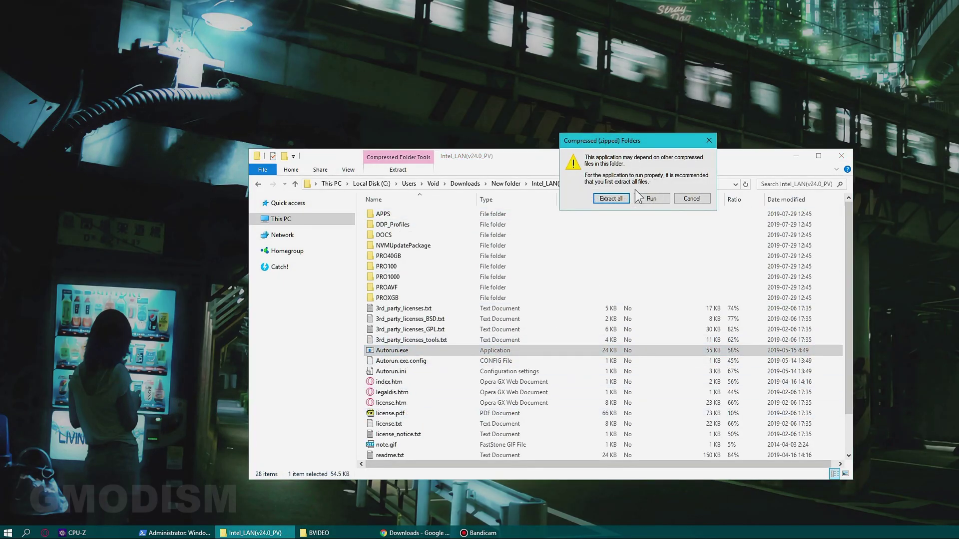
{"action": "left_click", "coordinate": [602, 199]}
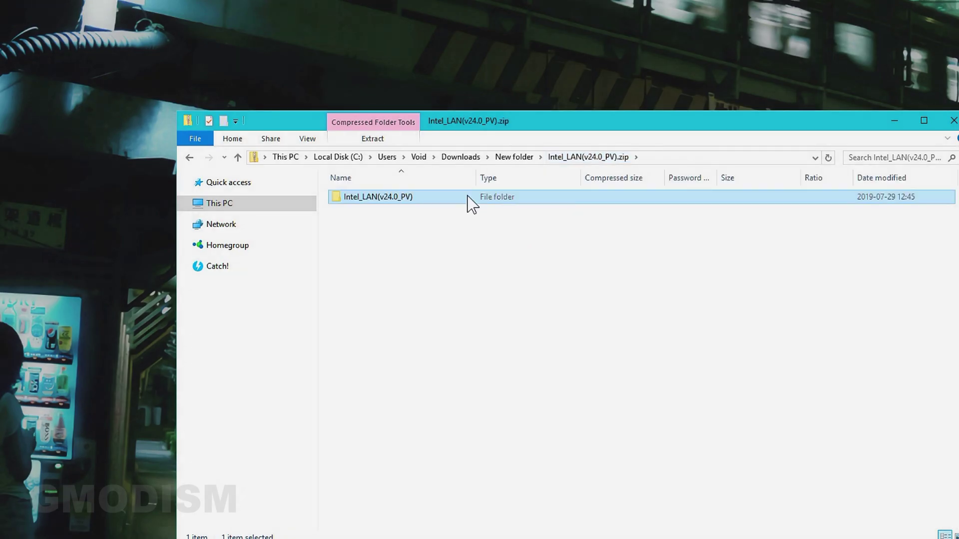
Step: Launch the Intel LAN setup from the extracted Intel_LAN(v24.0_PV) folder
{"action": "left_click", "coordinate": [515, 158]}
{"action": "double_click", "coordinate": [360, 218]}
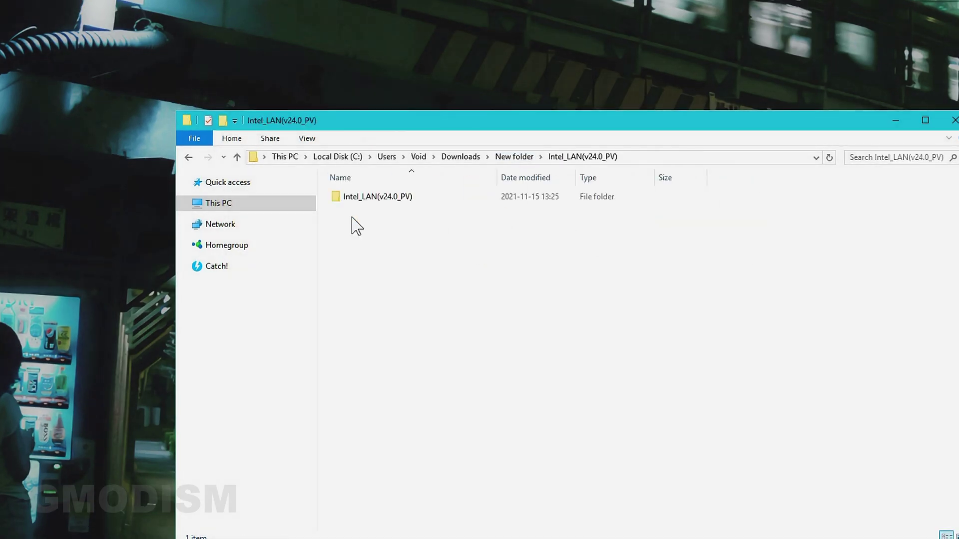
{"action": "double_click", "coordinate": [398, 209]}
{"action": "double_click", "coordinate": [384, 330]}
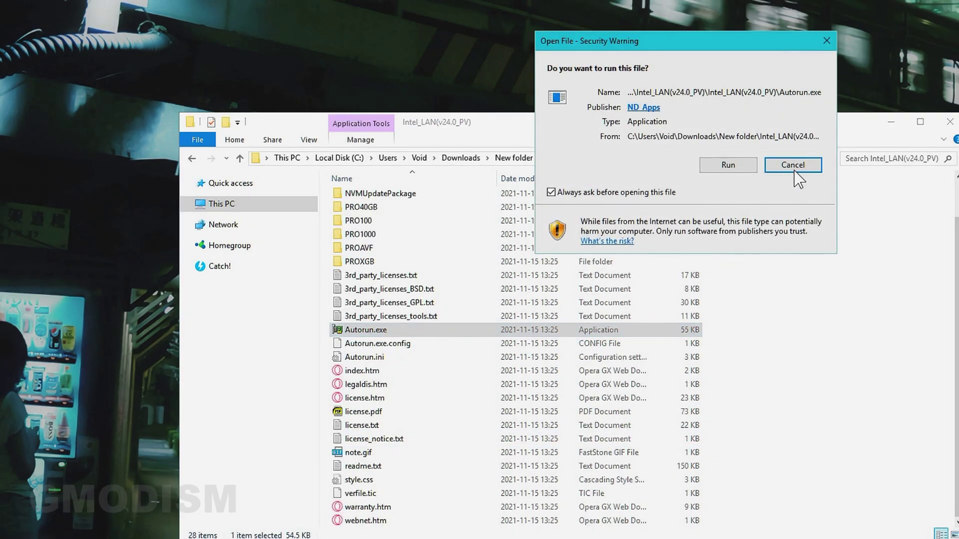
{"action": "left_click", "coordinate": [725, 165]}
Step: Install the Intel network drivers and software with the default features
{"action": "left_click", "coordinate": [493, 170]}
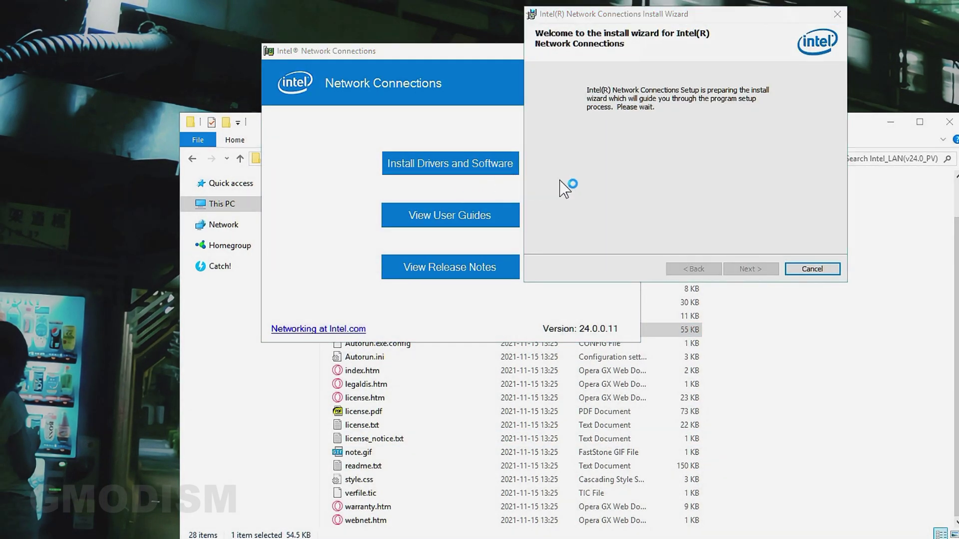
{"action": "left_click", "coordinate": [747, 269]}
{"action": "left_click", "coordinate": [754, 268]}
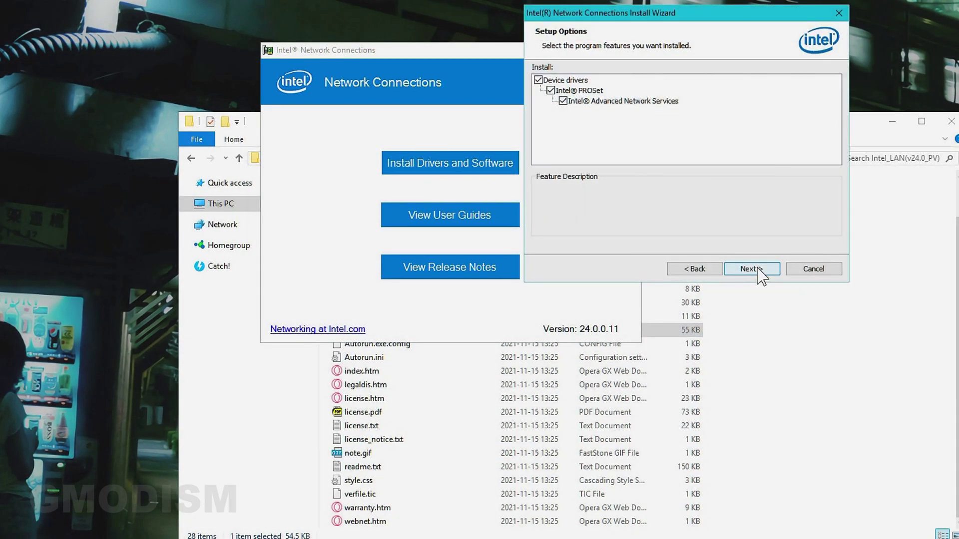
{"action": "left_click", "coordinate": [758, 270]}
{"action": "left_click", "coordinate": [700, 270]}
{"action": "left_click", "coordinate": [752, 269]}
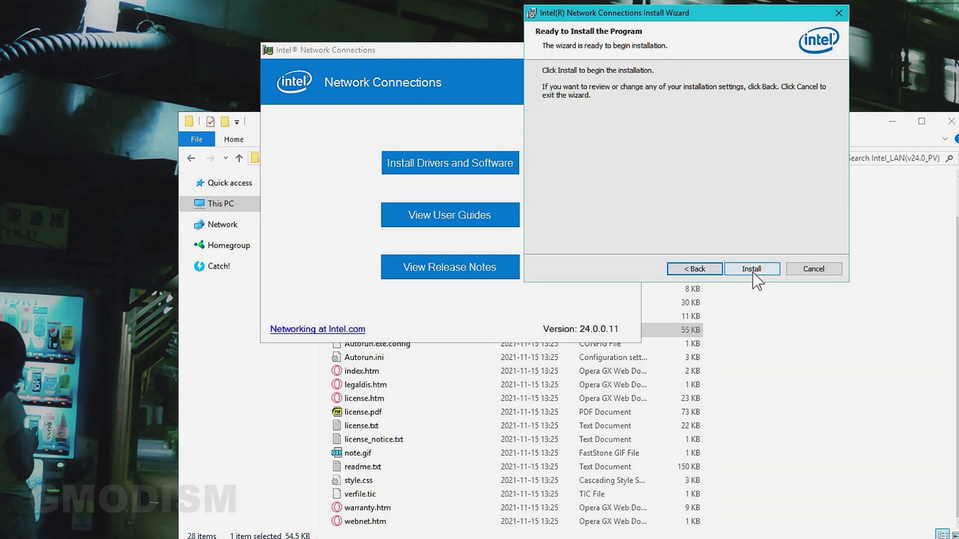
{"action": "left_click", "coordinate": [753, 270]}
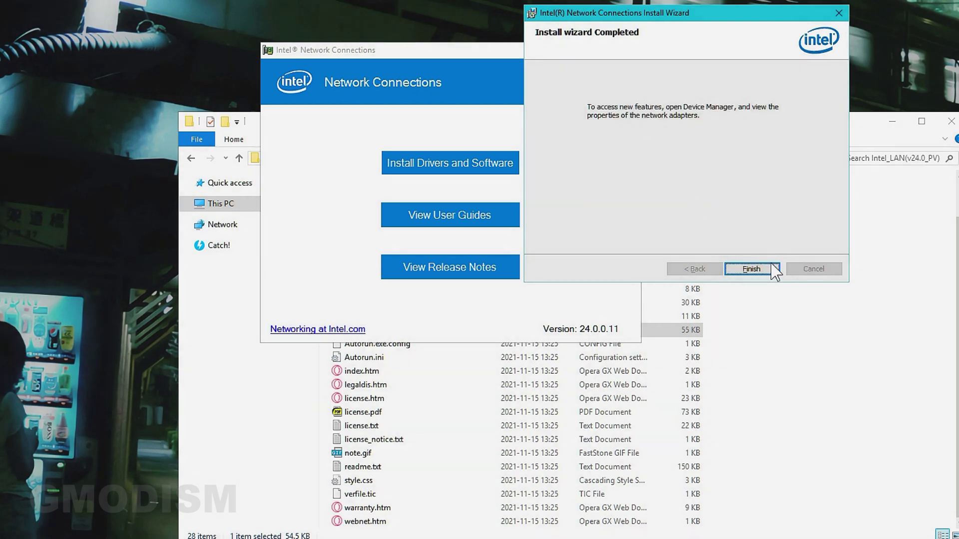
{"action": "left_click", "coordinate": [754, 269]}
Step: Close the LAN launcher, return to New folder, and finish ME setup without restarting
{"action": "left_click", "coordinate": [631, 48]}
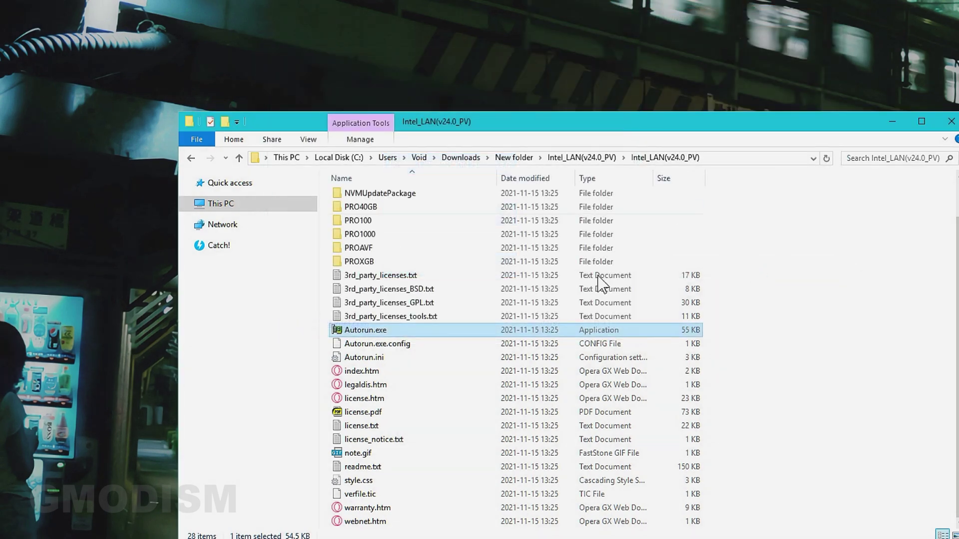
{"action": "left_click", "coordinate": [589, 159]}
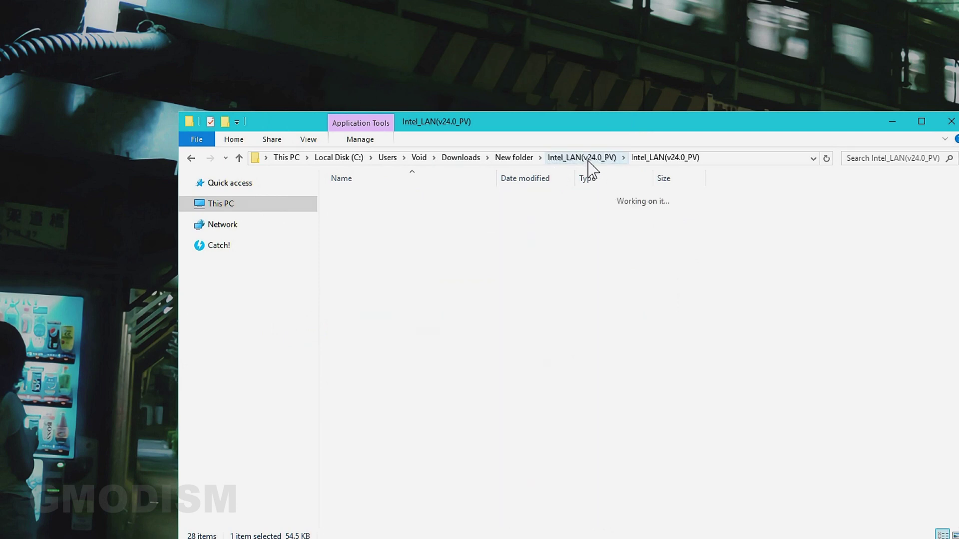
{"action": "left_click", "coordinate": [502, 159]}
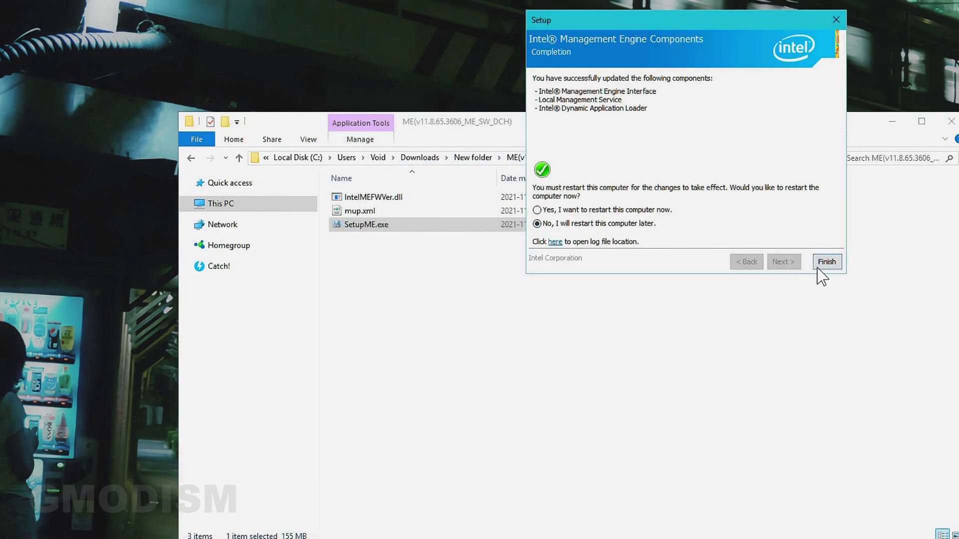
{"action": "left_click", "coordinate": [820, 273]}
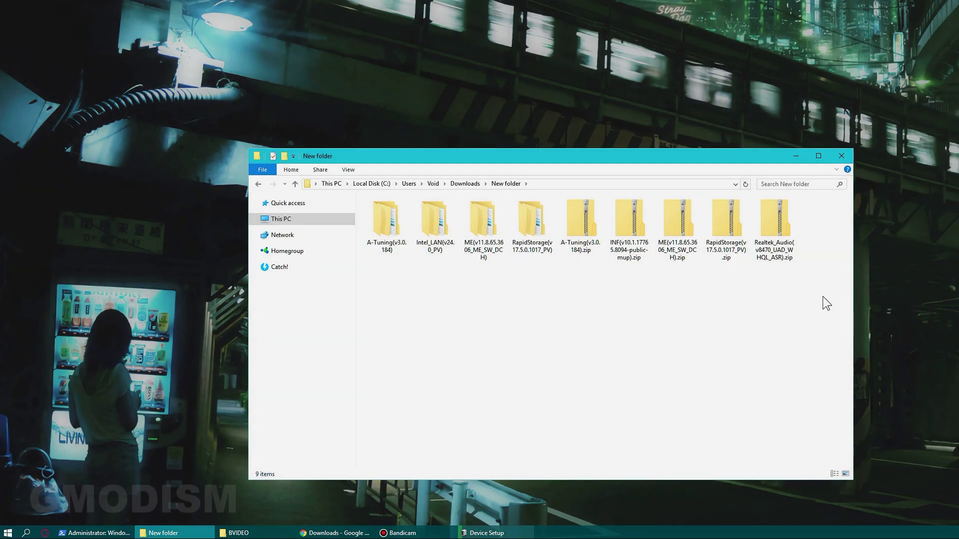
Step: Close the downloads folder and select the NVIDIA GeForce GTX 1080 Ti in Device Manager
{"action": "left_click_drag", "start_coordinate": [802, 249], "coordinate": [547, 330]}
{"action": "left_click", "coordinate": [841, 156]}
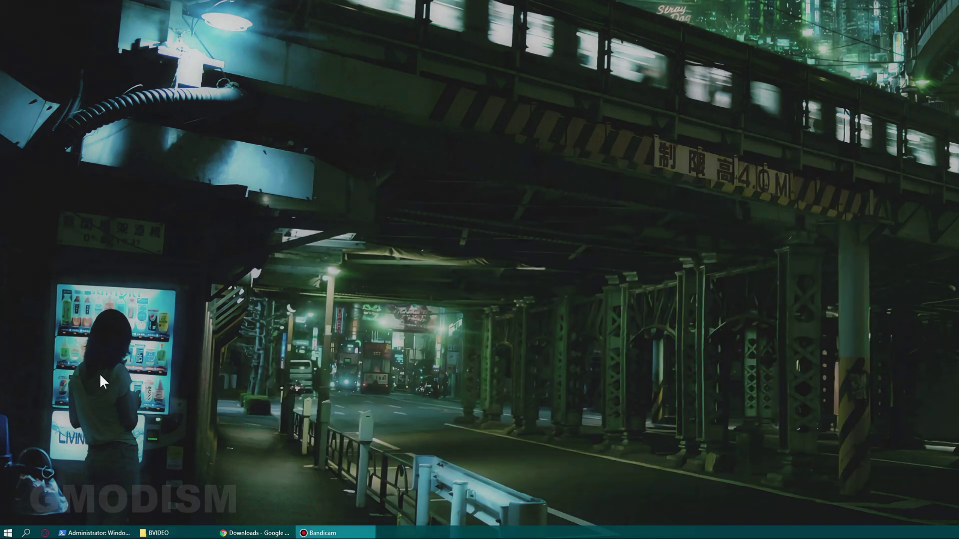
{"action": "right_click", "coordinate": [8, 533]}
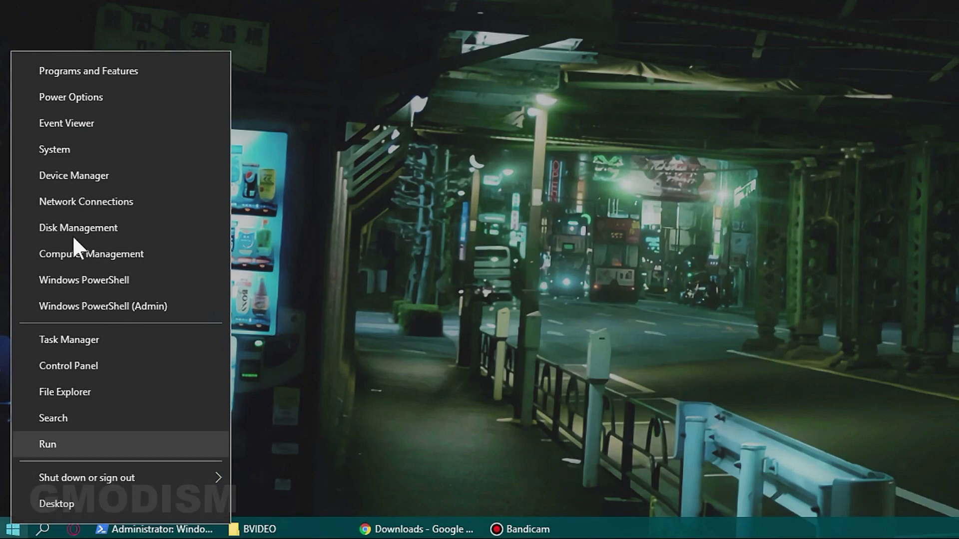
{"action": "left_click", "coordinate": [48, 320]}
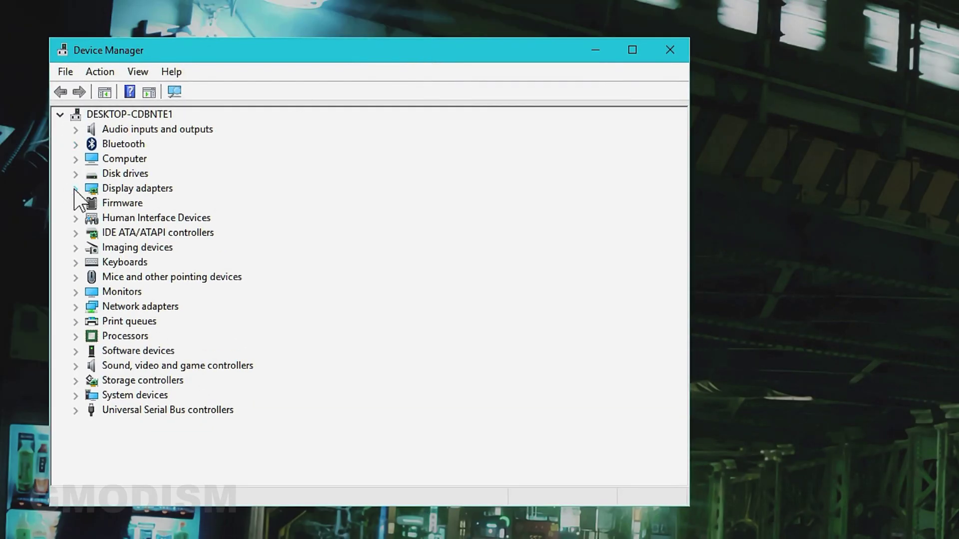
{"action": "left_click", "coordinate": [76, 188]}
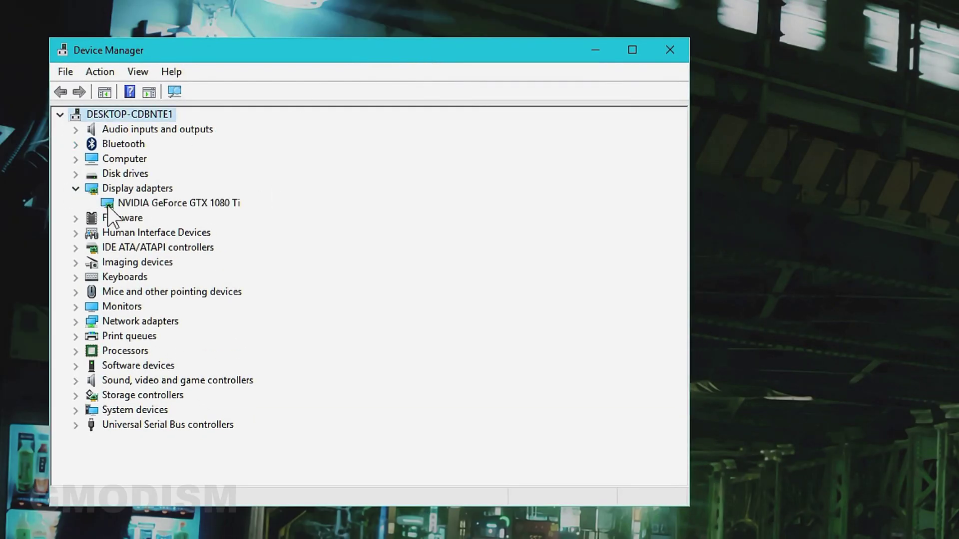
{"action": "left_click", "coordinate": [134, 205]}
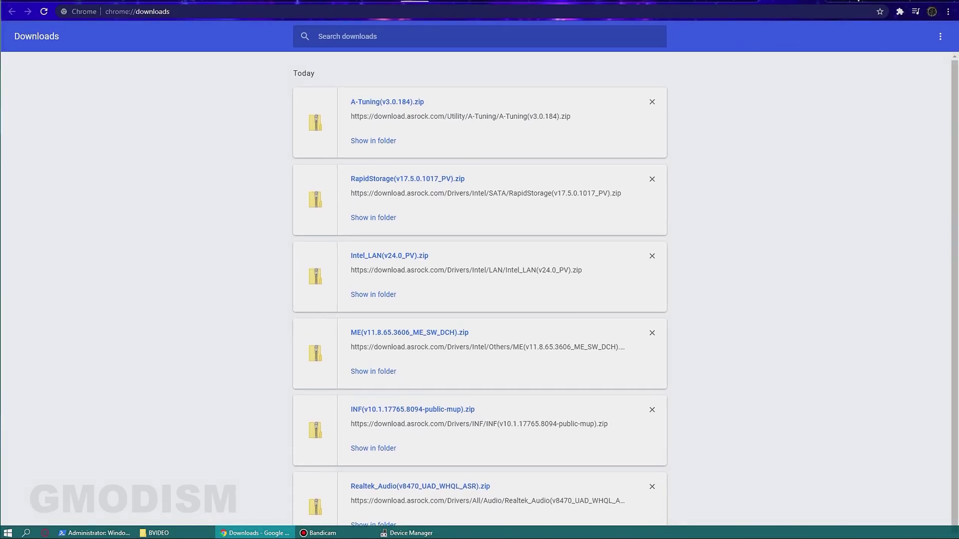
Step: Search 'nvidia drivers advanced search' and open NVIDIA's Advanced Driver Search page
{"action": "left_click", "coordinate": [406, 11]}
{"action": "type", "text": "n"}
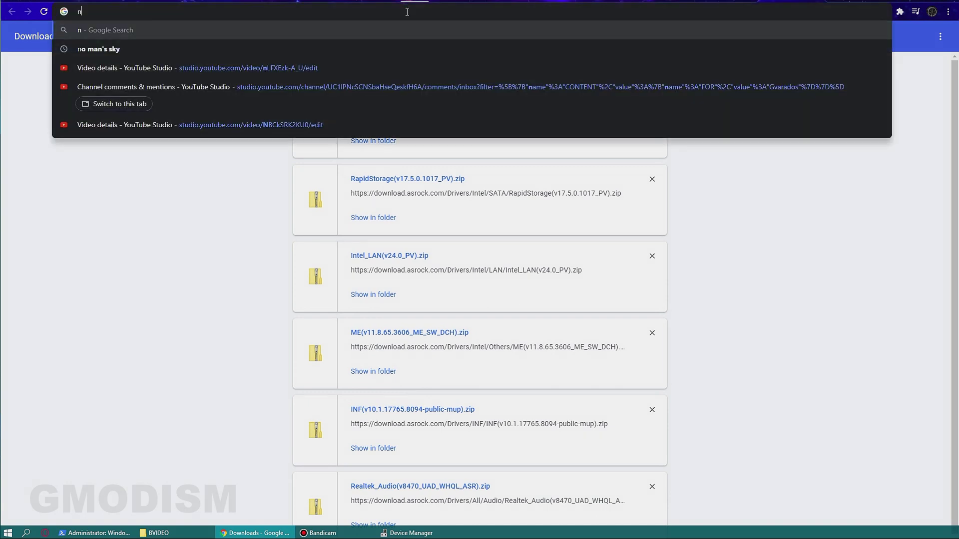
{"action": "type", "text": "vidia drive"}
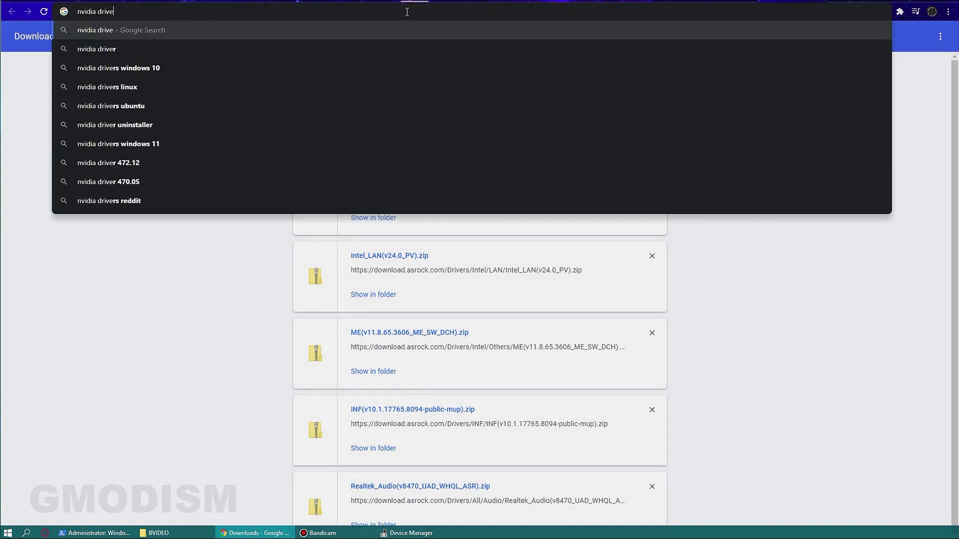
{"action": "type", "text": "rs advanced search"}
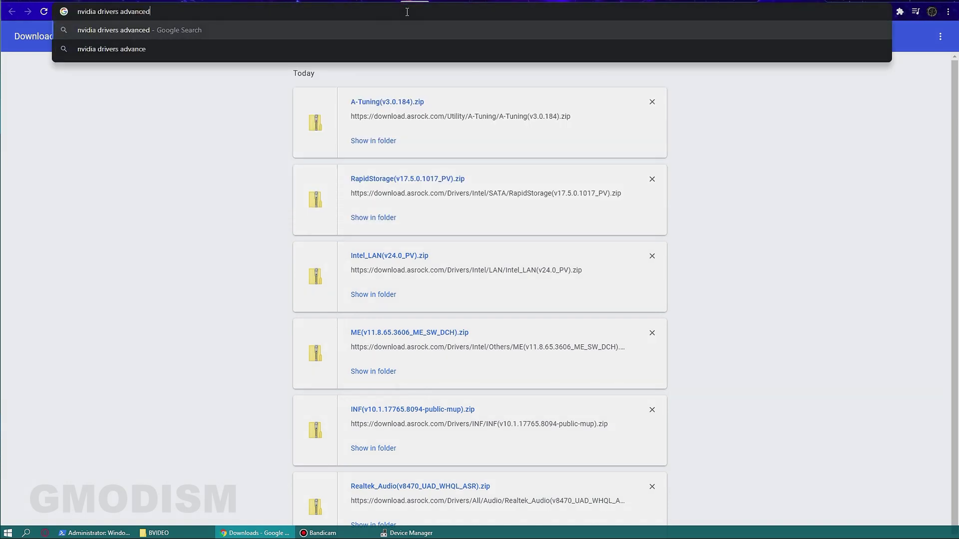
{"action": "key", "text": "Return"}
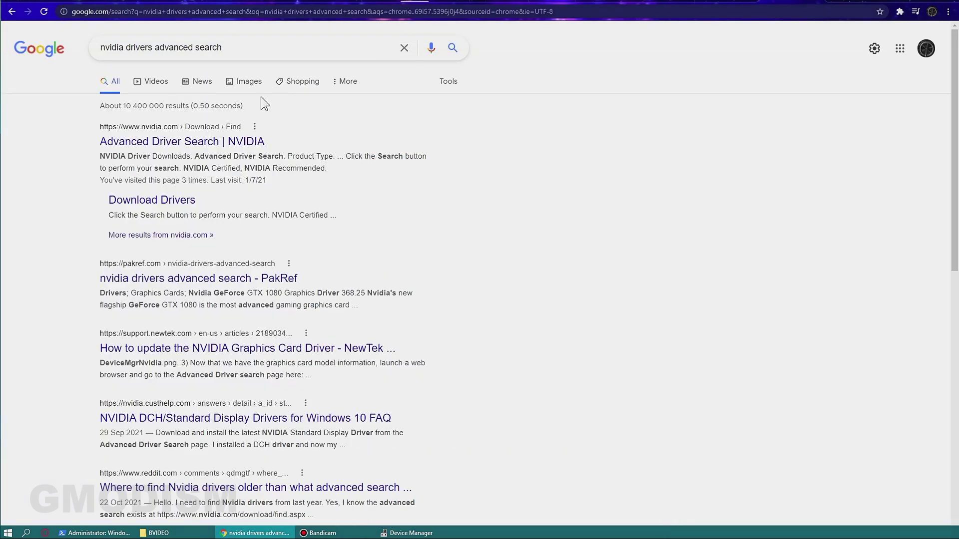
{"action": "left_click", "coordinate": [230, 143]}
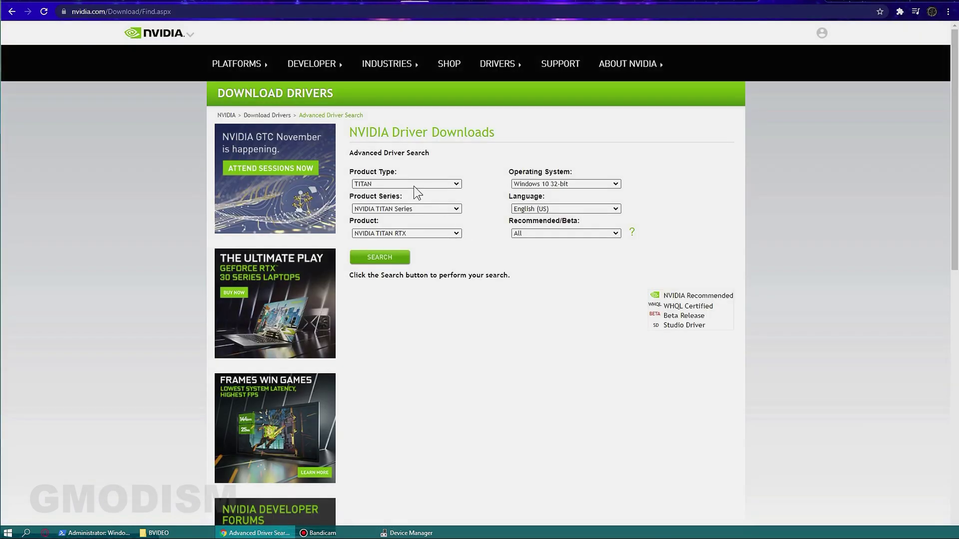
Step: Check the card model, choose GeForce as product type, and open the GeForce 10 series list
{"action": "left_click", "coordinate": [410, 185]}
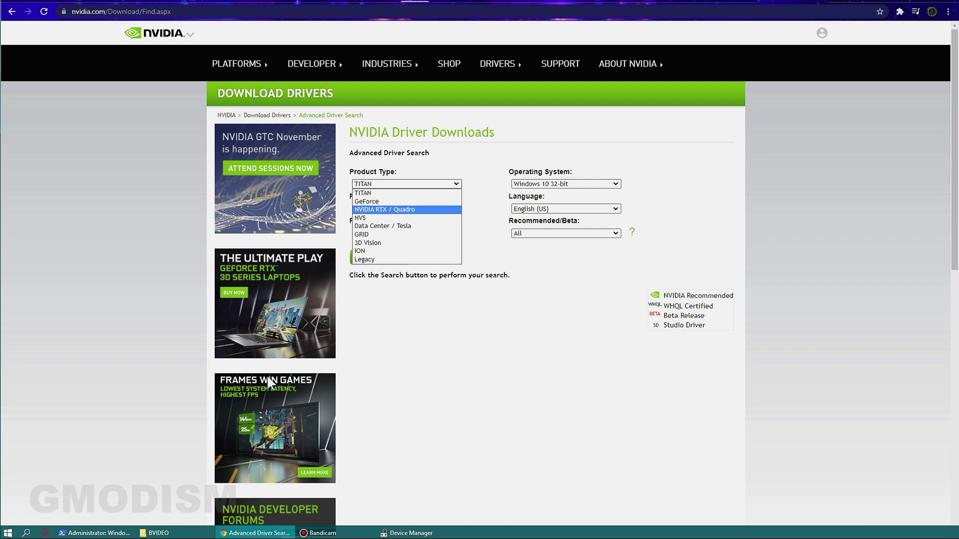
{"action": "left_click", "coordinate": [421, 532]}
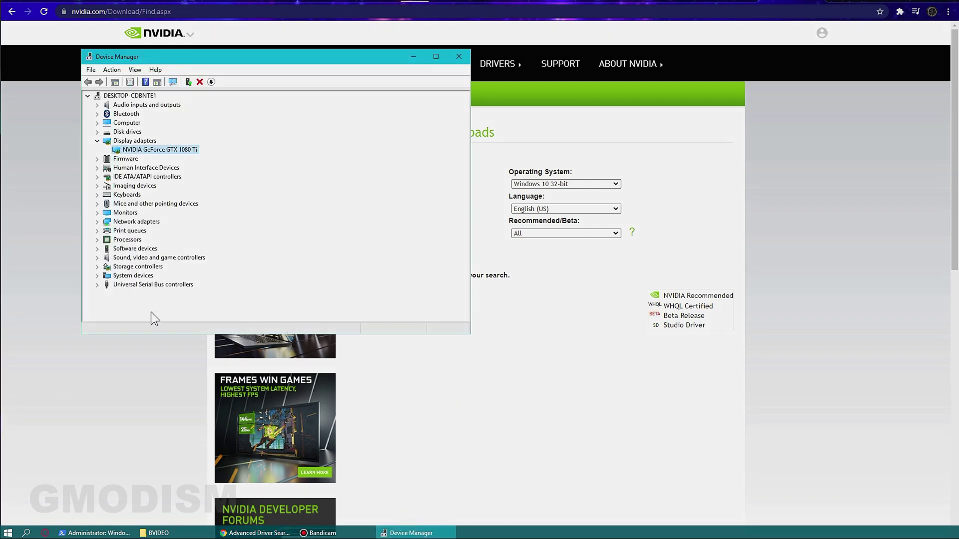
{"action": "key", "text": "alt+Tab"}
{"action": "left_click", "coordinate": [388, 184]}
{"action": "left_click", "coordinate": [400, 194]}
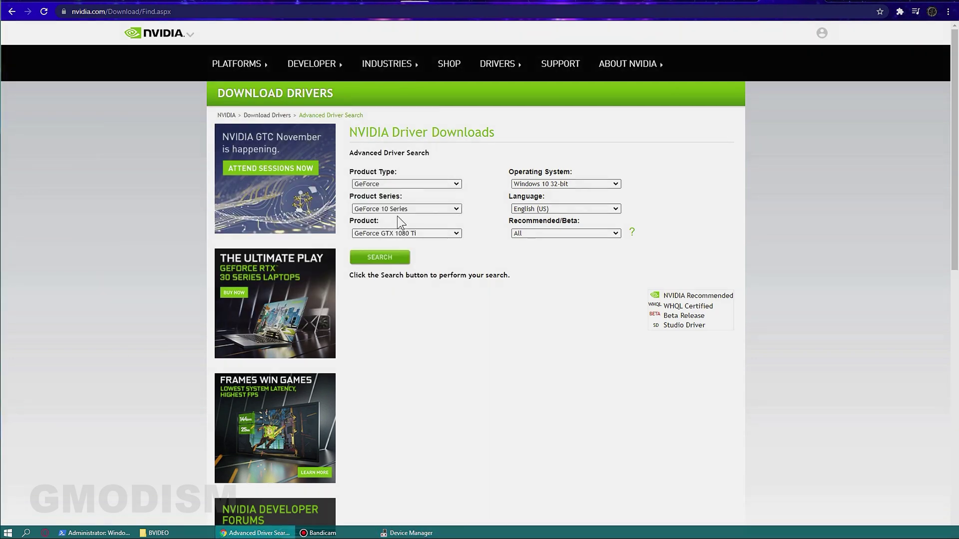
{"action": "left_click", "coordinate": [415, 233]}
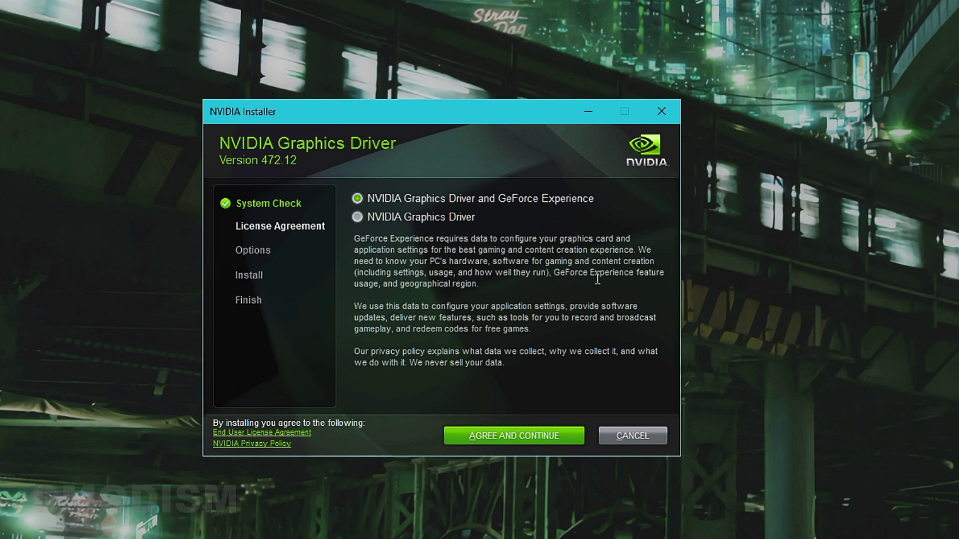
Step: Install only the graphics driver as a custom clean install, then set DDU's device type to GPU
{"action": "left_click", "coordinate": [357, 217]}
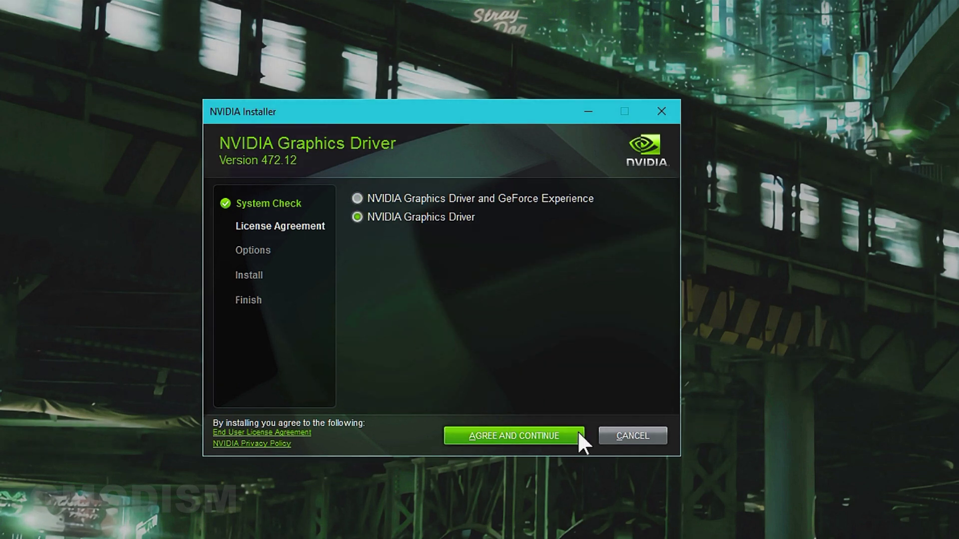
{"action": "left_click", "coordinate": [538, 436]}
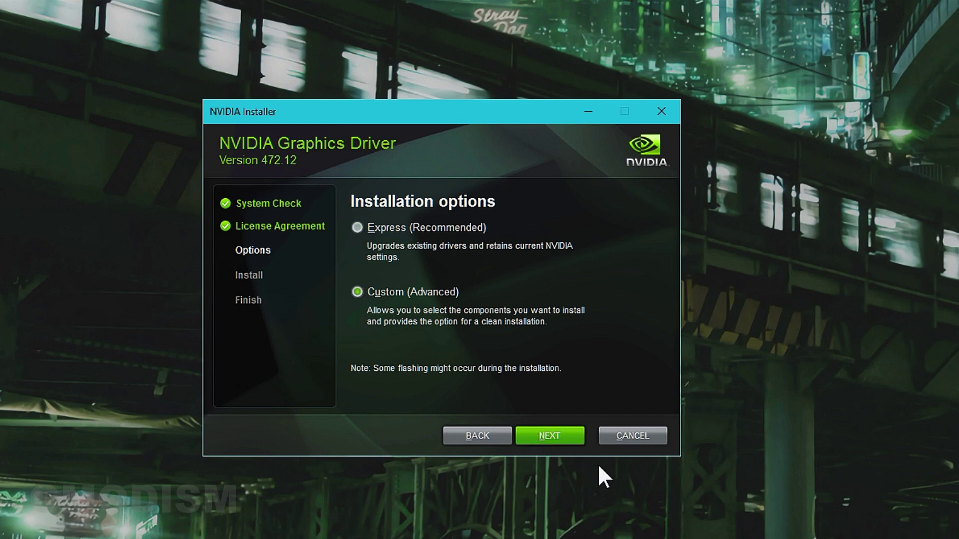
{"action": "left_click", "coordinate": [554, 436]}
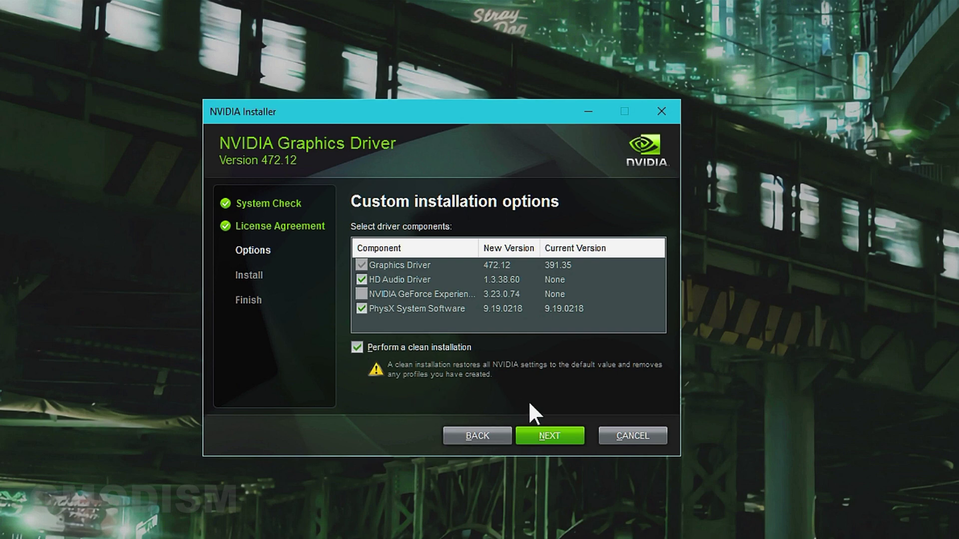
{"action": "left_click", "coordinate": [550, 435]}
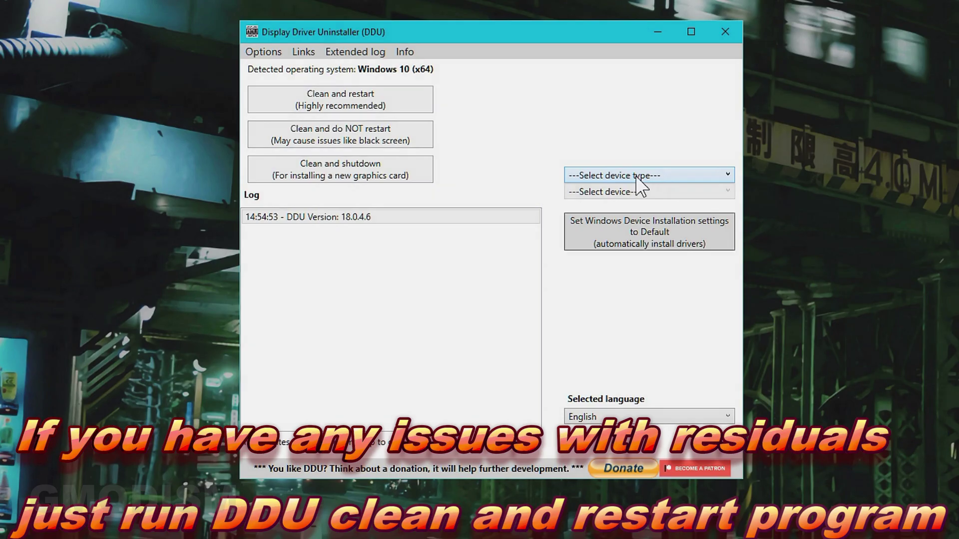
{"action": "left_click", "coordinate": [649, 192]}
Step: Select NVIDIA in Display Driver Uninstaller and run Clean and restart
{"action": "left_click", "coordinate": [579, 220]}
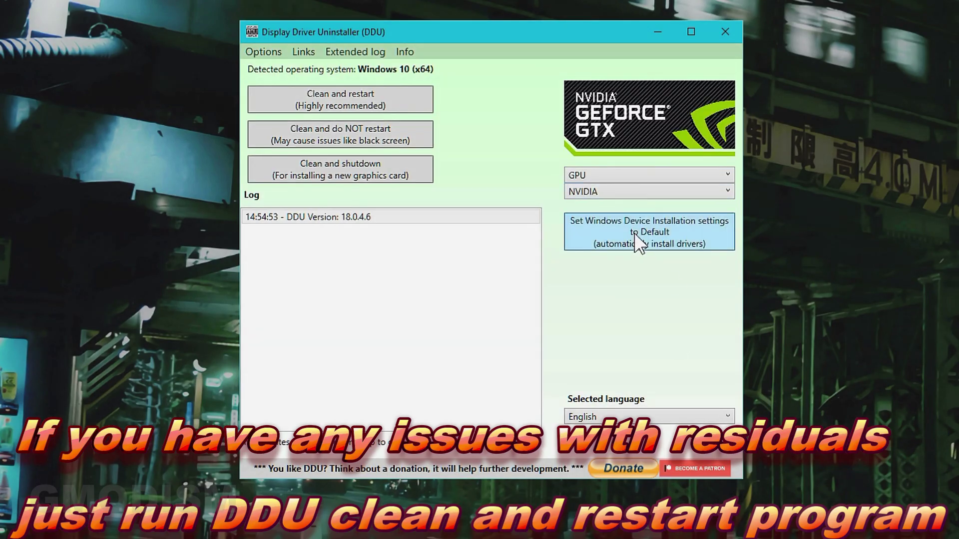
{"action": "left_click", "coordinate": [382, 94]}
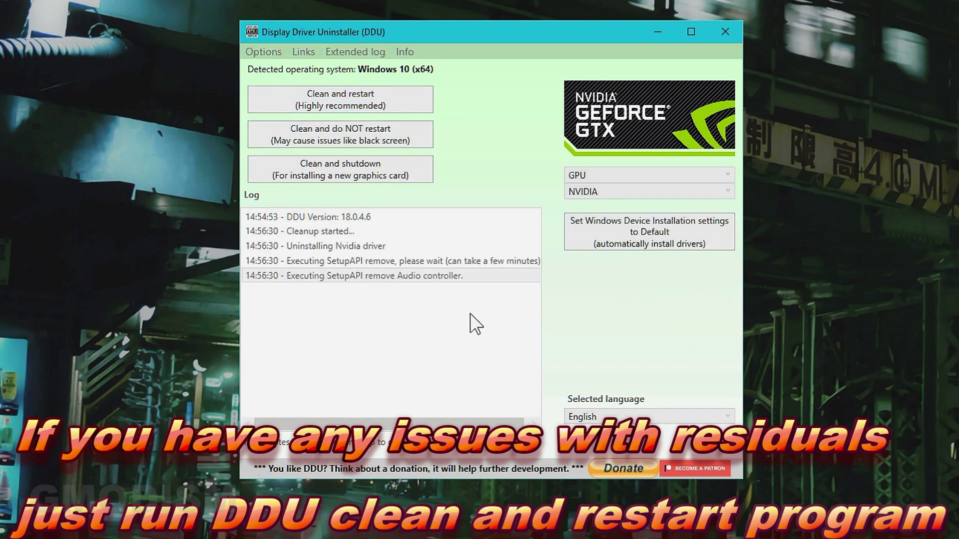